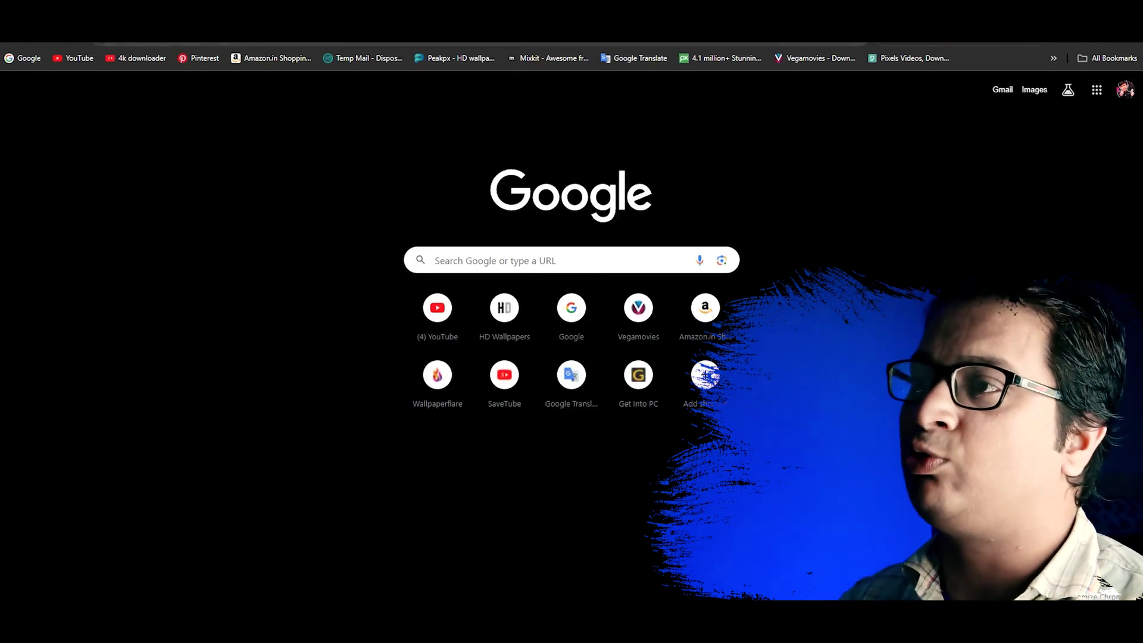
Search Google for 'misterhorse' and open the Mister Horse homepage from the top result.
{"action": "left_click", "coordinate": [31, 59]}
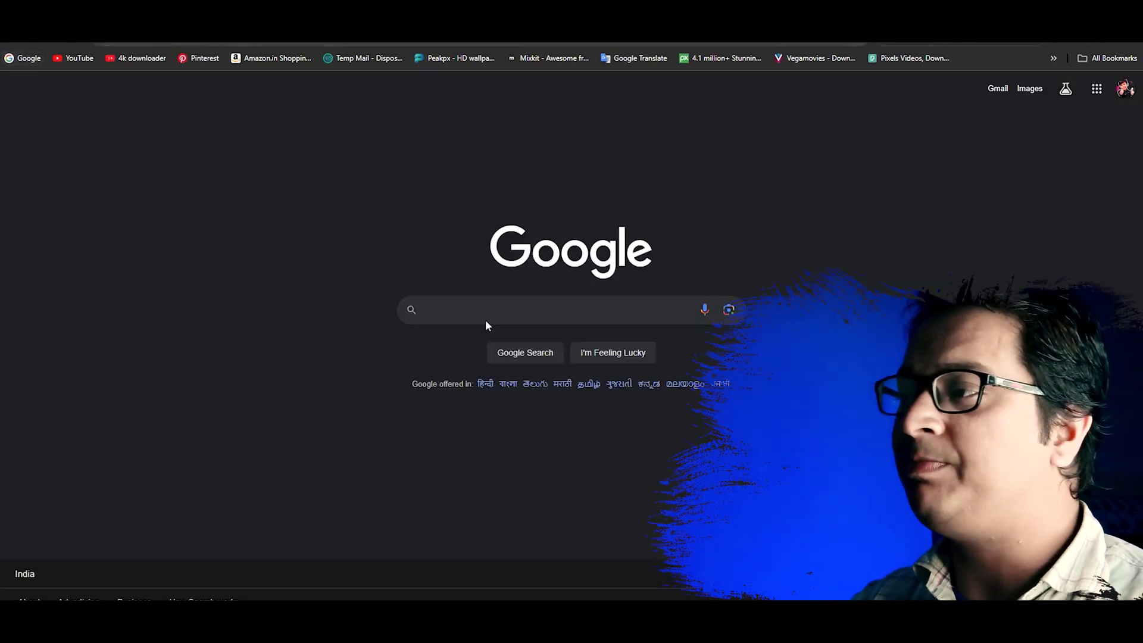
{"action": "left_click", "coordinate": [476, 310]}
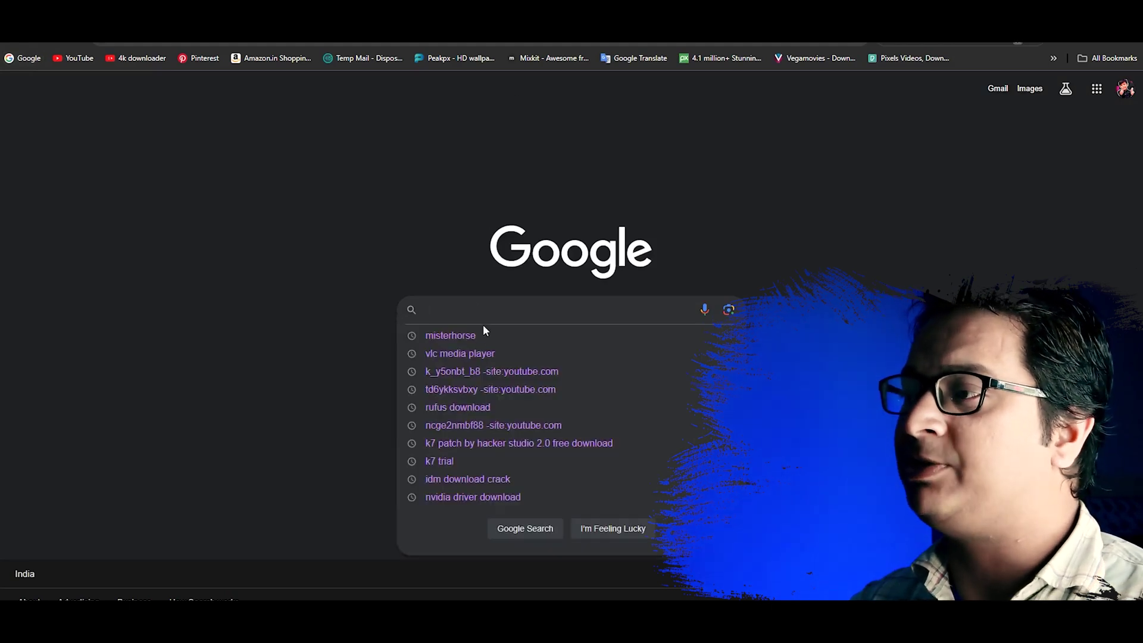
{"action": "left_click", "coordinate": [466, 337]}
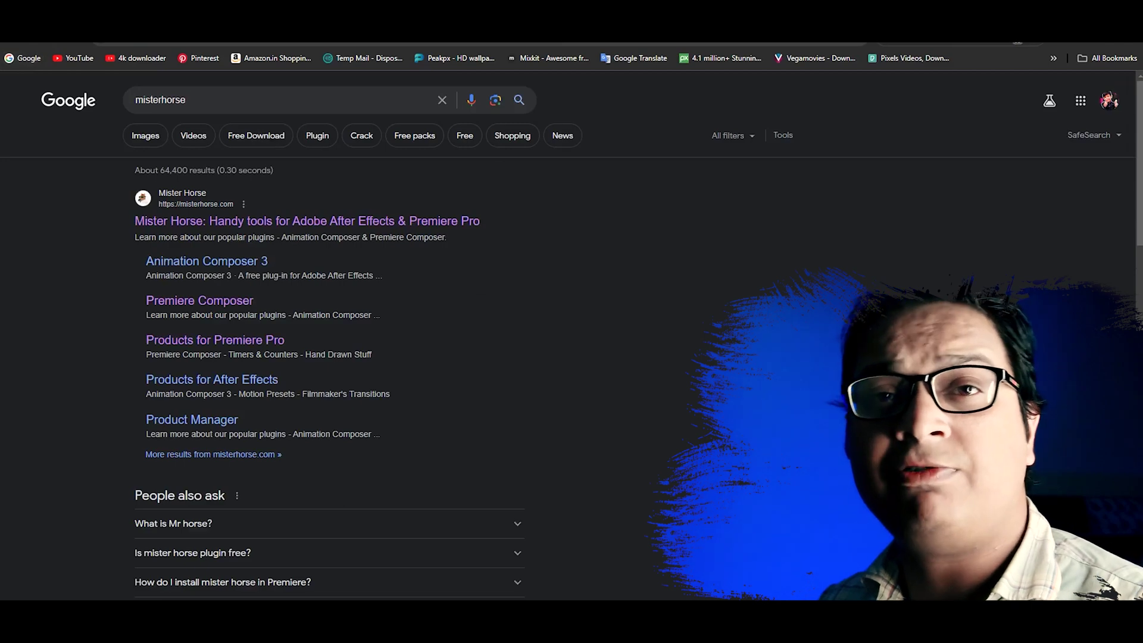
{"action": "left_click", "coordinate": [385, 226]}
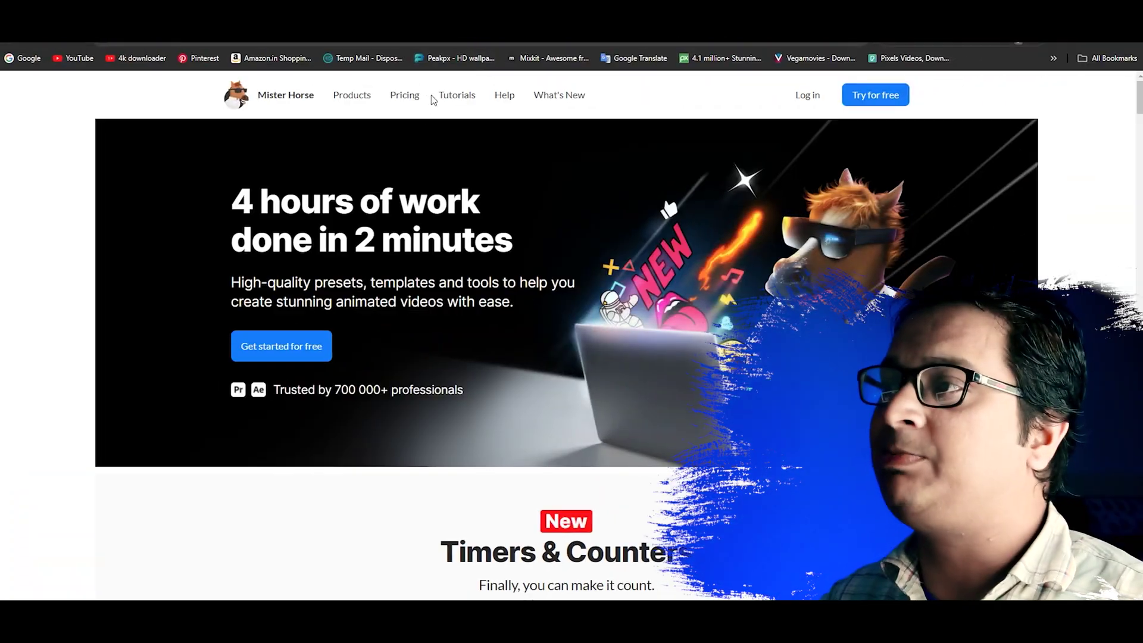
{"action": "mouse_move", "coordinate": [353, 102]}
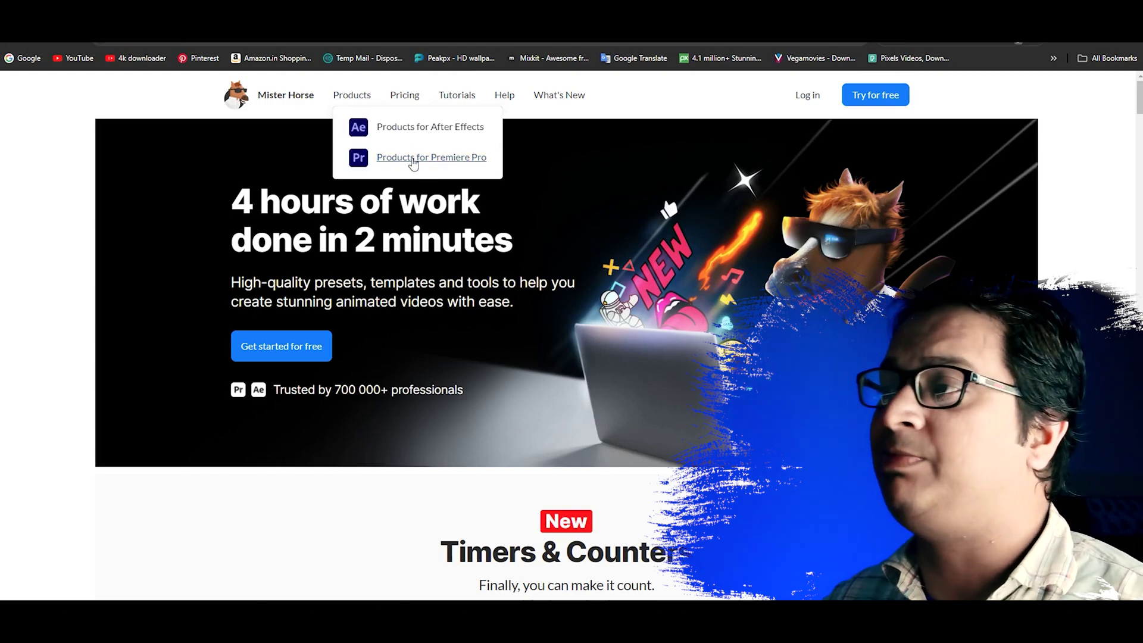
Go to Products for Premiere Pro, open the Premiere Composer page, and start the Windows download.
{"action": "left_click", "coordinate": [413, 159]}
{"action": "scroll", "coordinate": [529, 234], "scroll_direction": "down", "scroll_amount": 3}
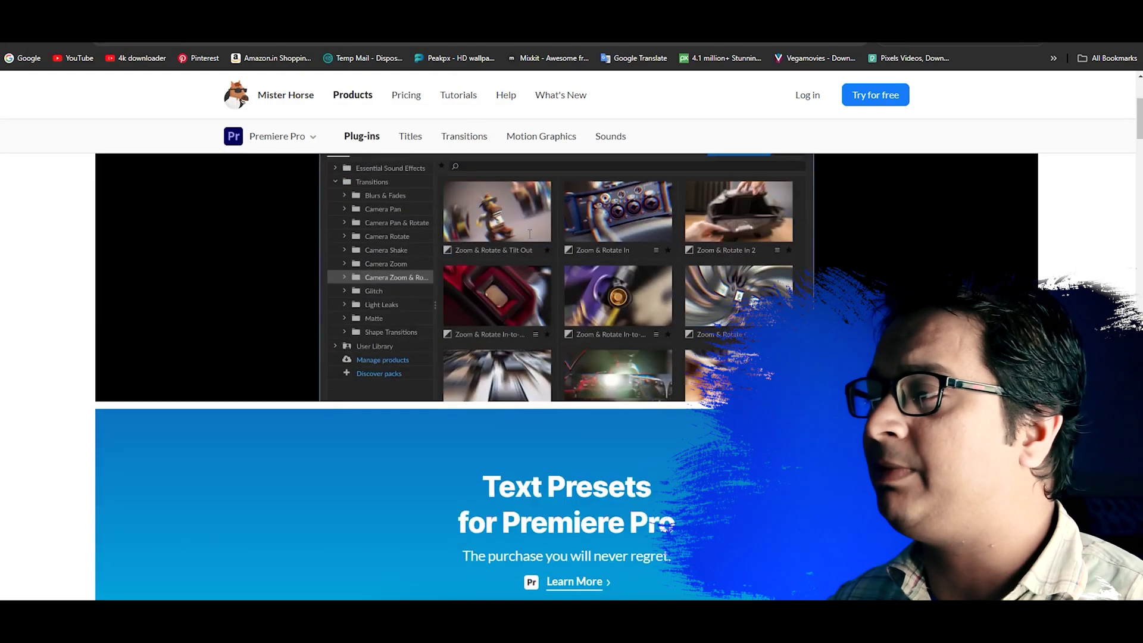
{"action": "scroll", "coordinate": [527, 233], "scroll_direction": "up", "scroll_amount": 3}
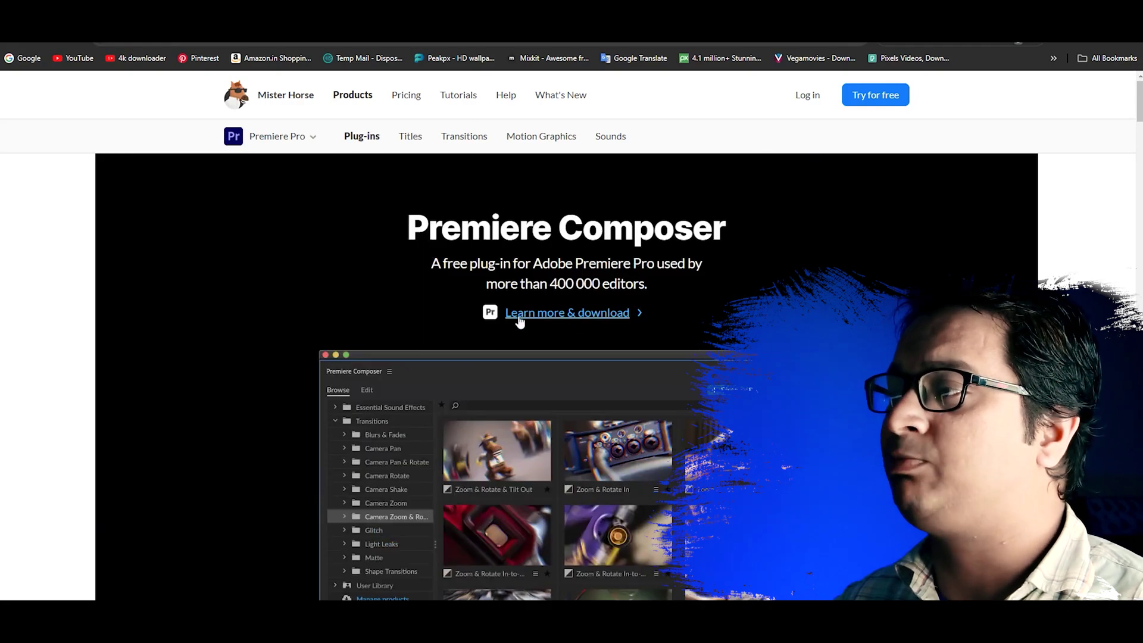
{"action": "left_click", "coordinate": [597, 314]}
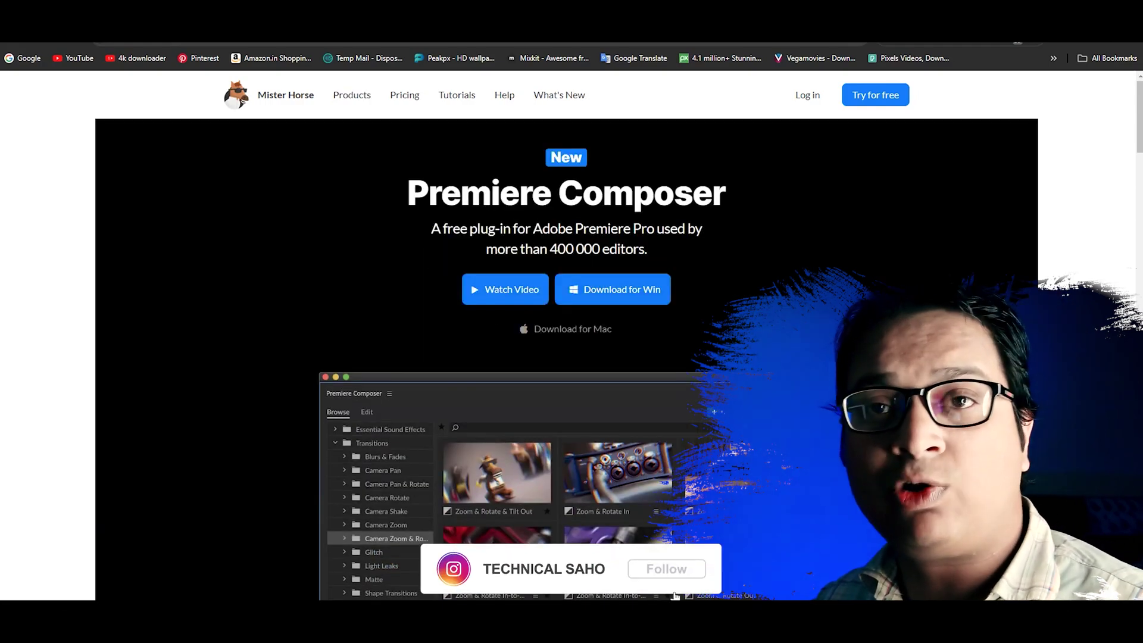
{"action": "left_click", "coordinate": [619, 292]}
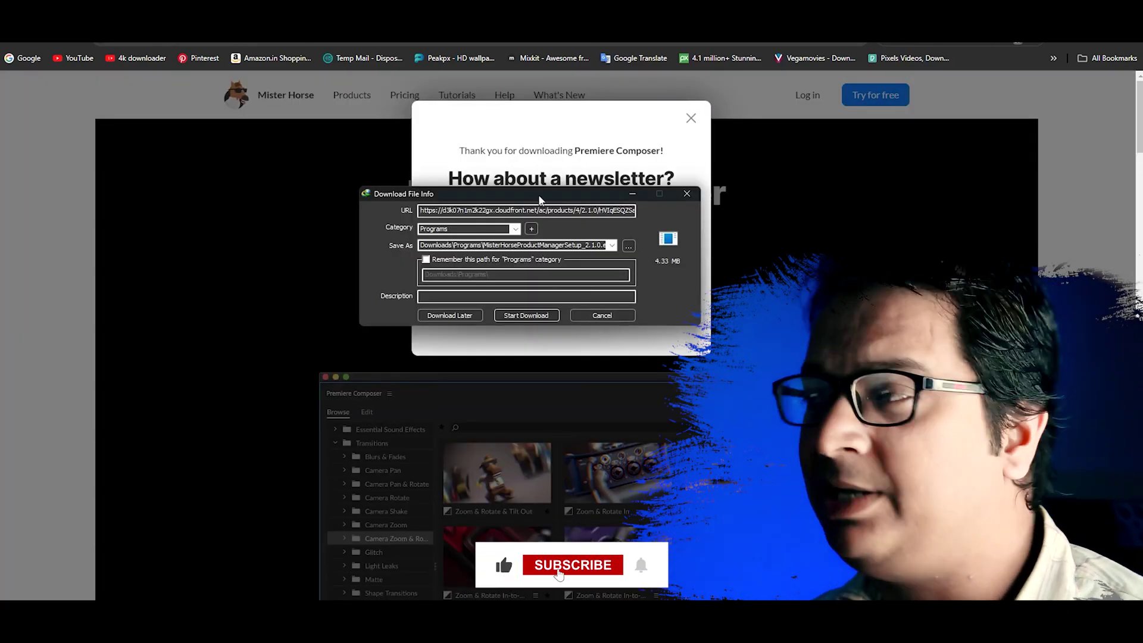
Save the 4.33 MB MisterHorseProductManagerSetup_2.1.0.exe to the Desktop with IDM.
{"action": "left_click", "coordinate": [628, 247]}
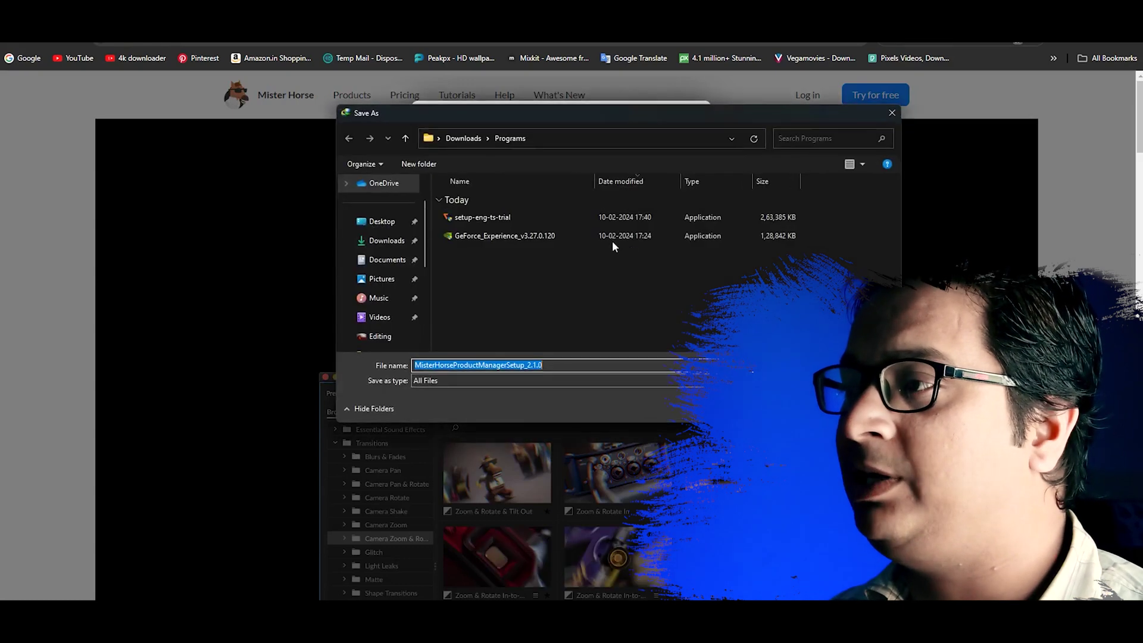
{"action": "left_click", "coordinate": [394, 223]}
{"action": "key", "text": "Return"}
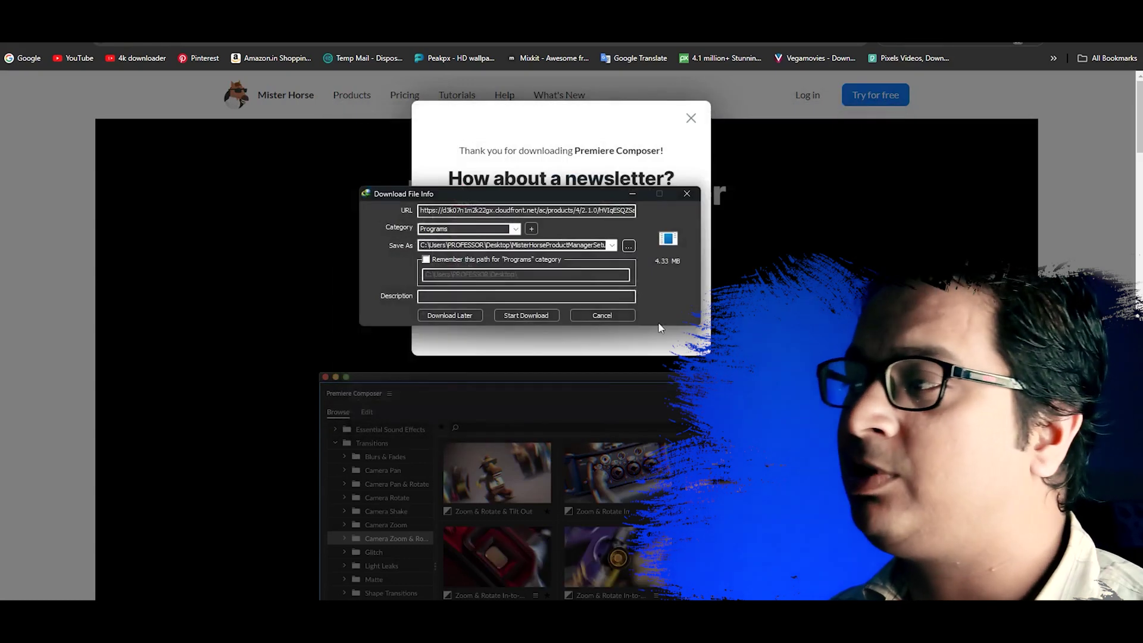
{"action": "left_click", "coordinate": [510, 317]}
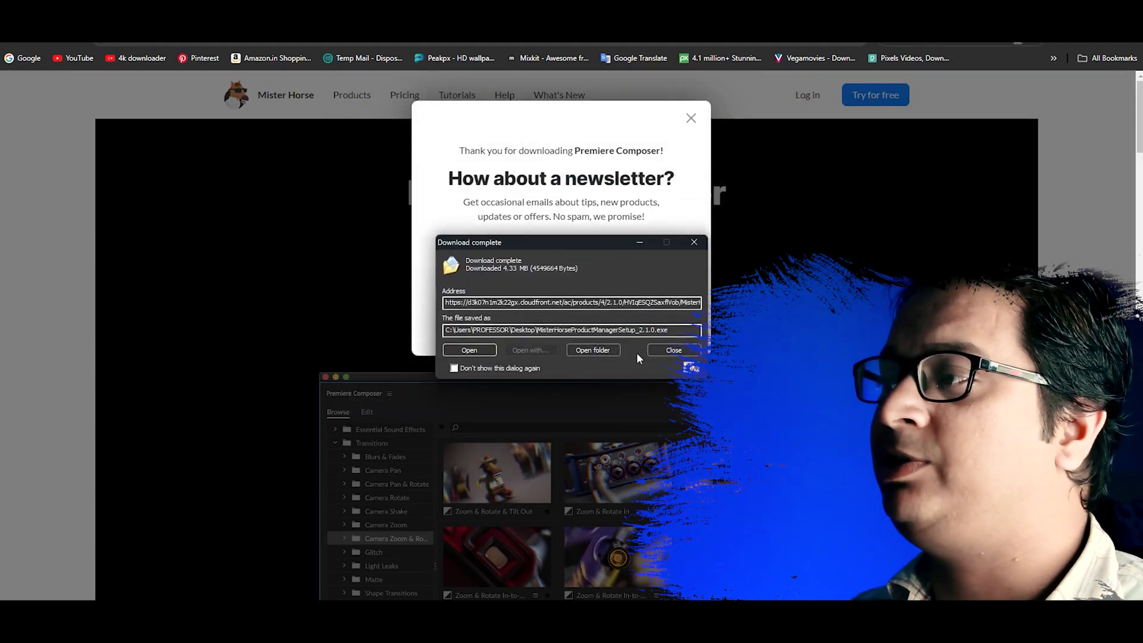
{"action": "left_click", "coordinate": [662, 352]}
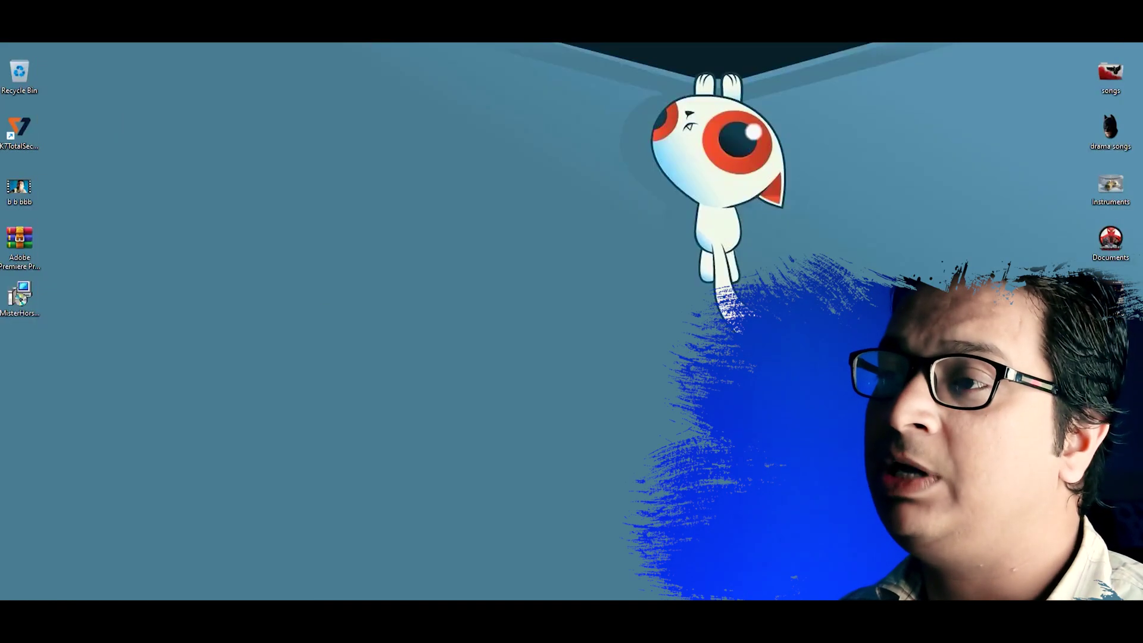
Install Mister Horse Product Manager 2.1.0 into the default Program Files folder and launch it.
{"action": "left_click_drag", "start_coordinate": [19, 294], "coordinate": [312, 84]}
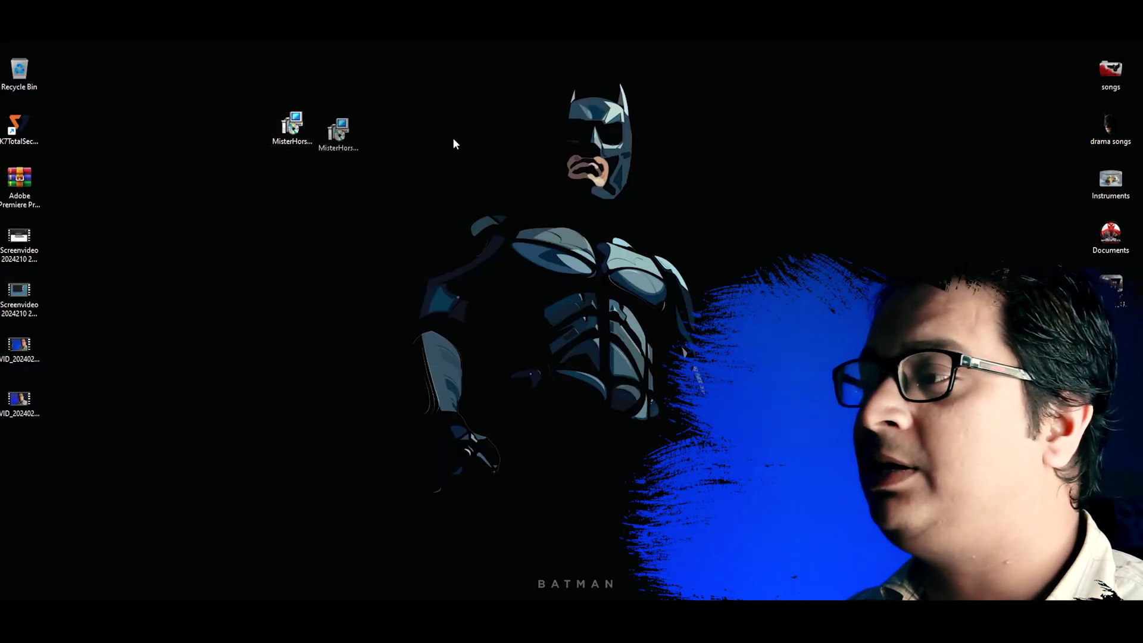
{"action": "mouse_move", "coordinate": [475, 74]}
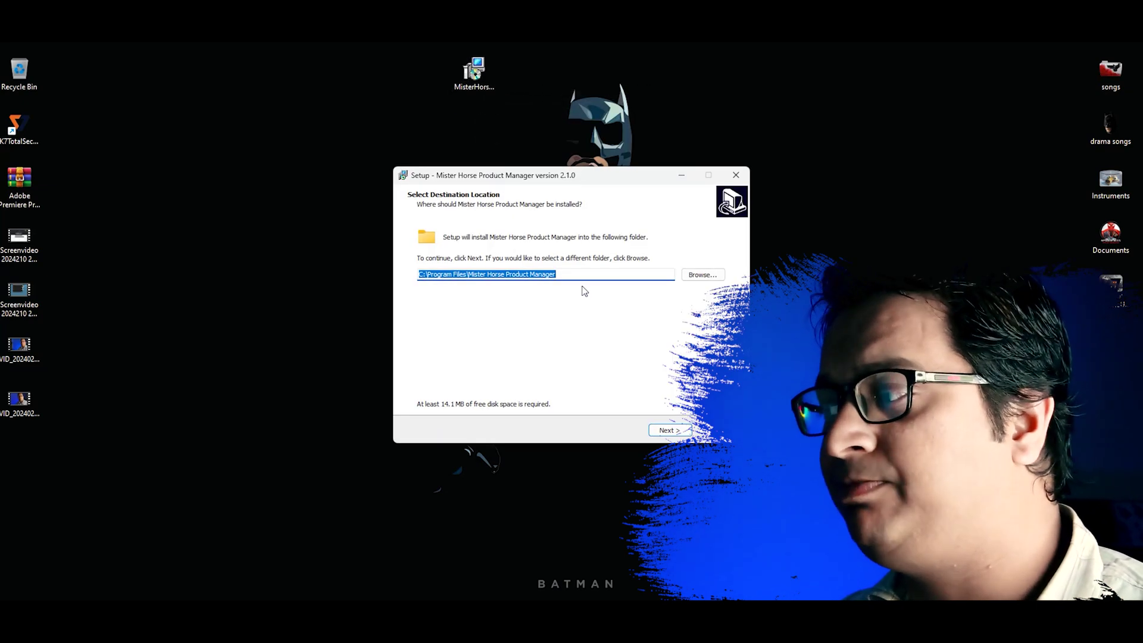
{"action": "left_click", "coordinate": [668, 431]}
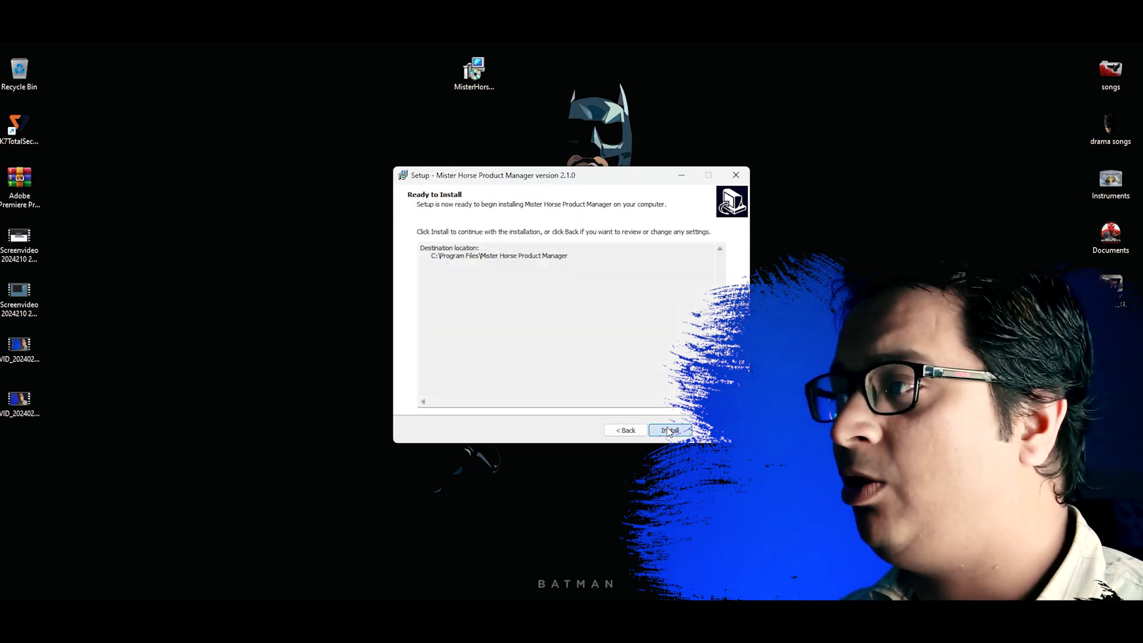
{"action": "left_click", "coordinate": [685, 430]}
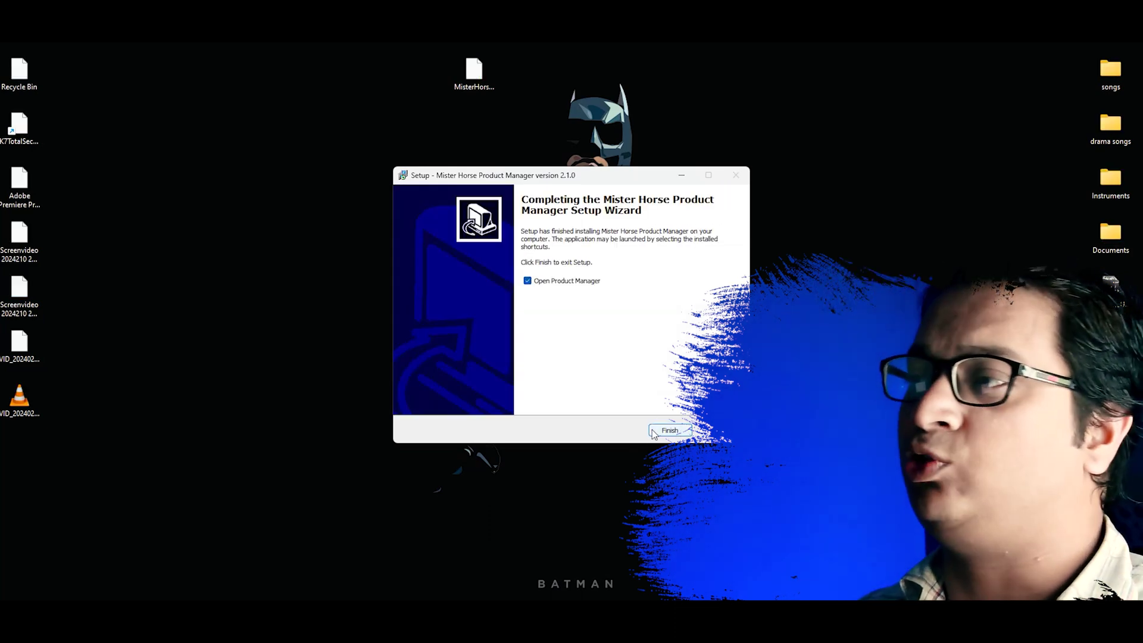
{"action": "left_click", "coordinate": [676, 431]}
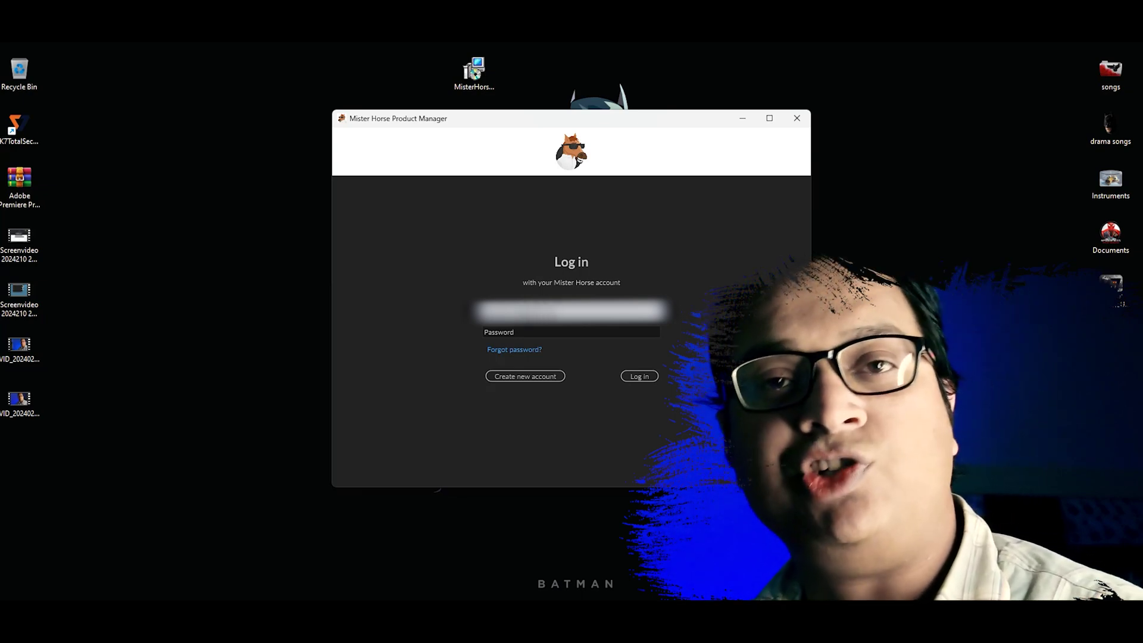
Log in with the account password, Install All for Premiere Pro, refresh, and close the manager.
{"action": "left_click", "coordinate": [571, 332]}
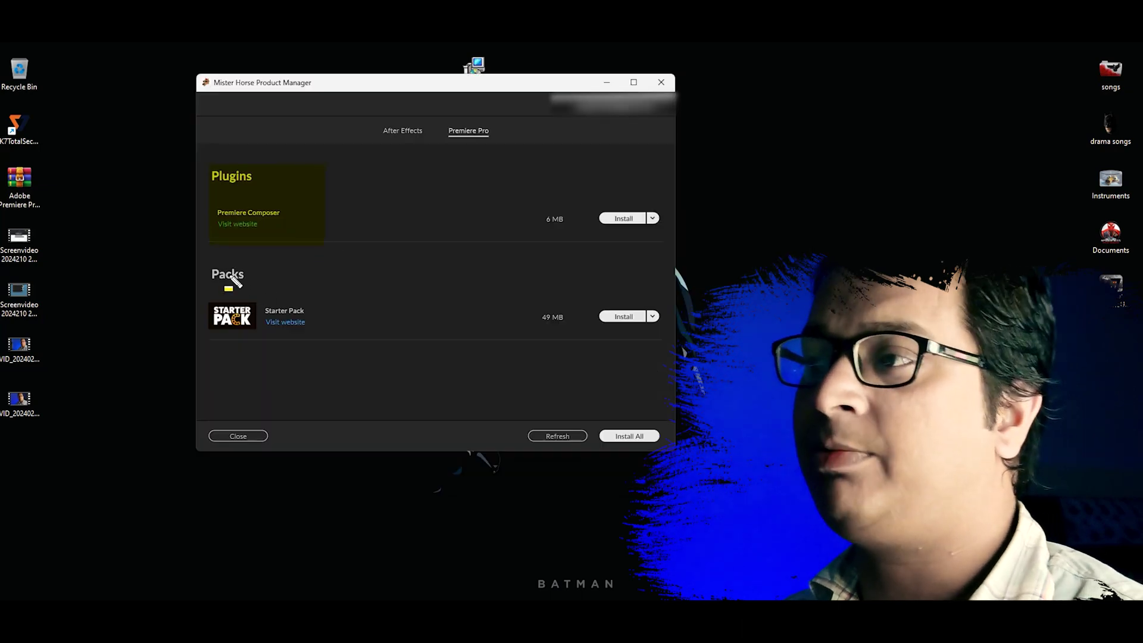
{"action": "left_click", "coordinate": [236, 281]}
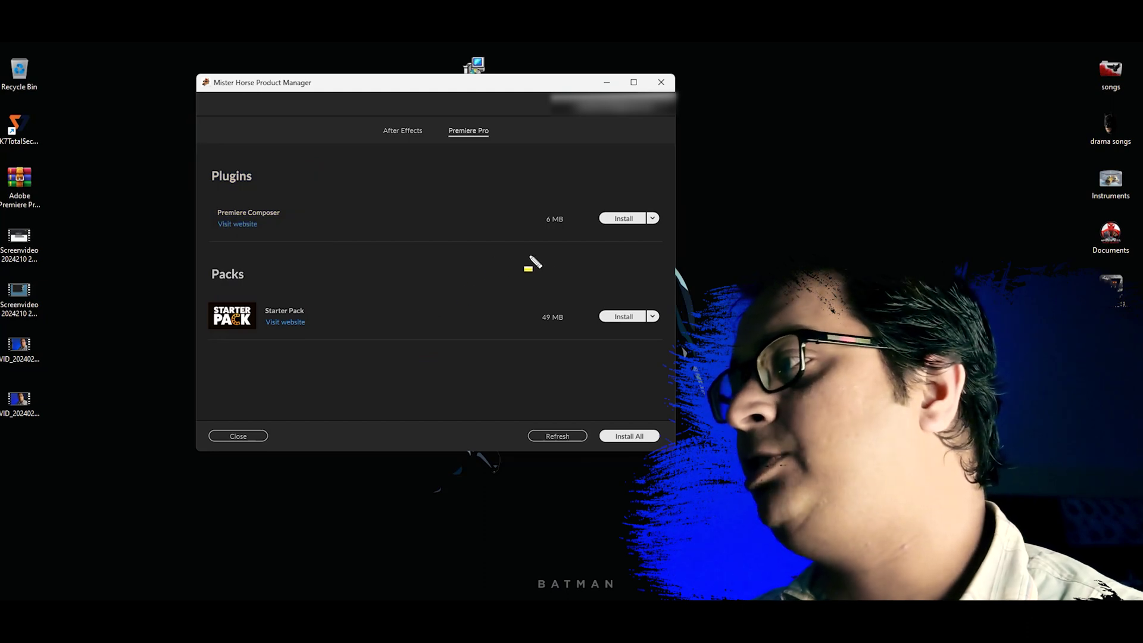
{"action": "left_click", "coordinate": [613, 219]}
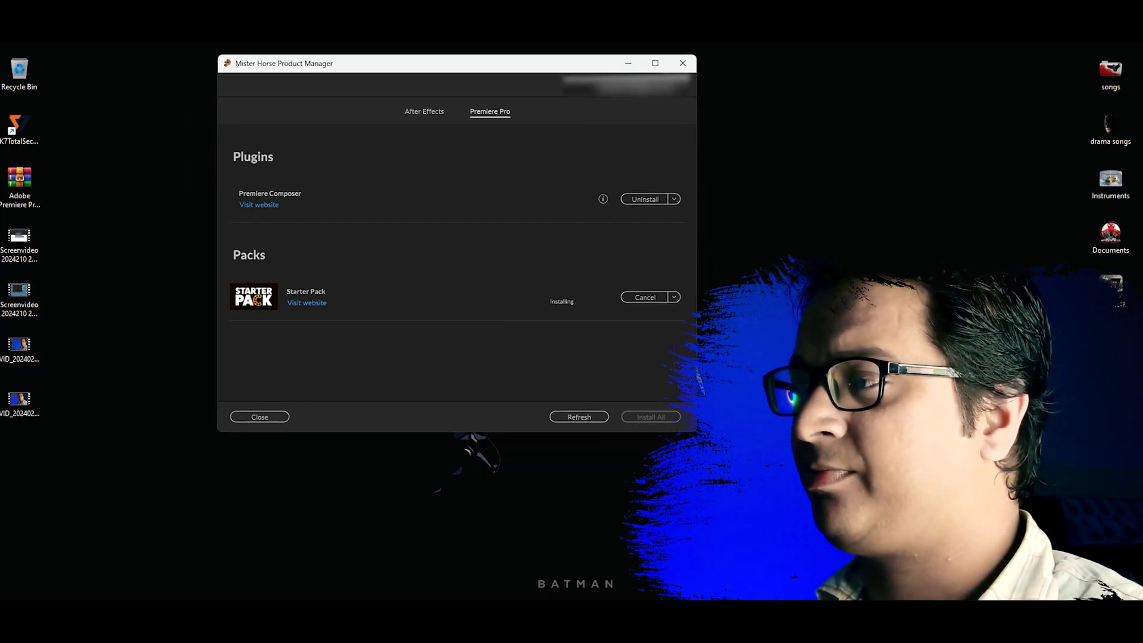
{"action": "left_click", "coordinate": [578, 418]}
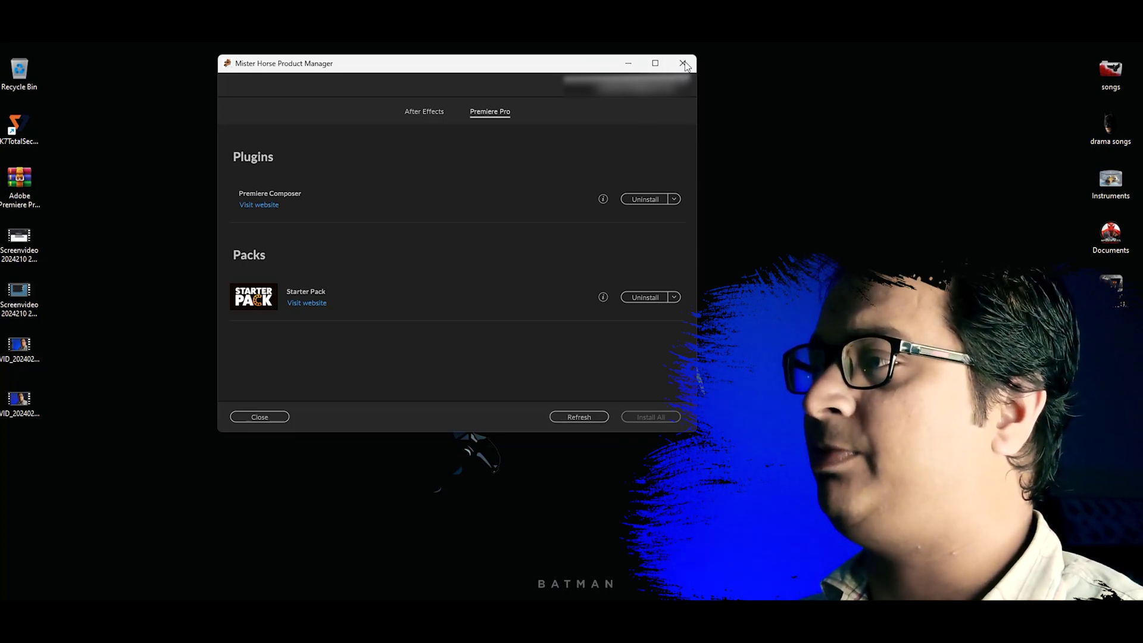
{"action": "left_click", "coordinate": [683, 63]}
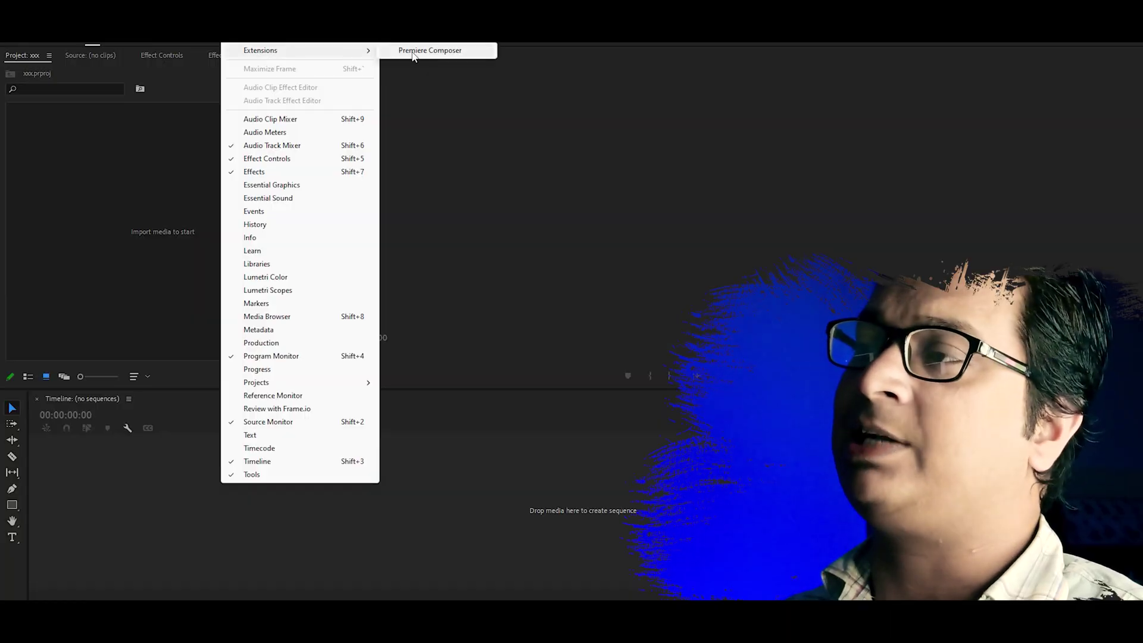
Open the Premiere Composer panel, expand Starter Pack, and browse its Transitions and Social Media templates.
{"action": "left_click", "coordinate": [414, 51]}
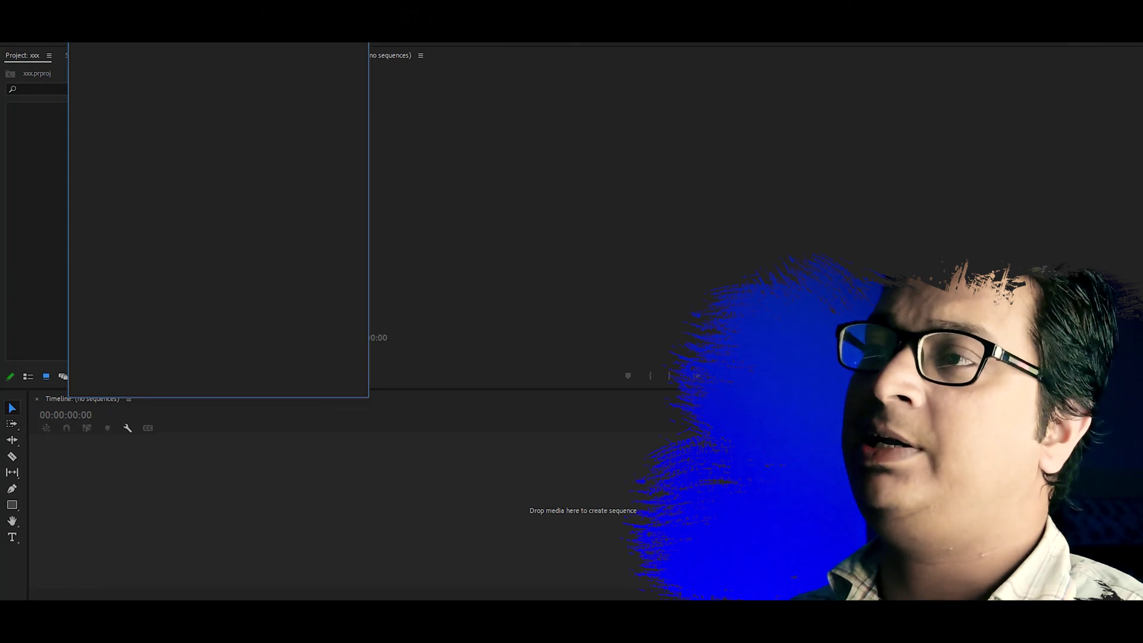
{"action": "left_click", "coordinate": [122, 82]}
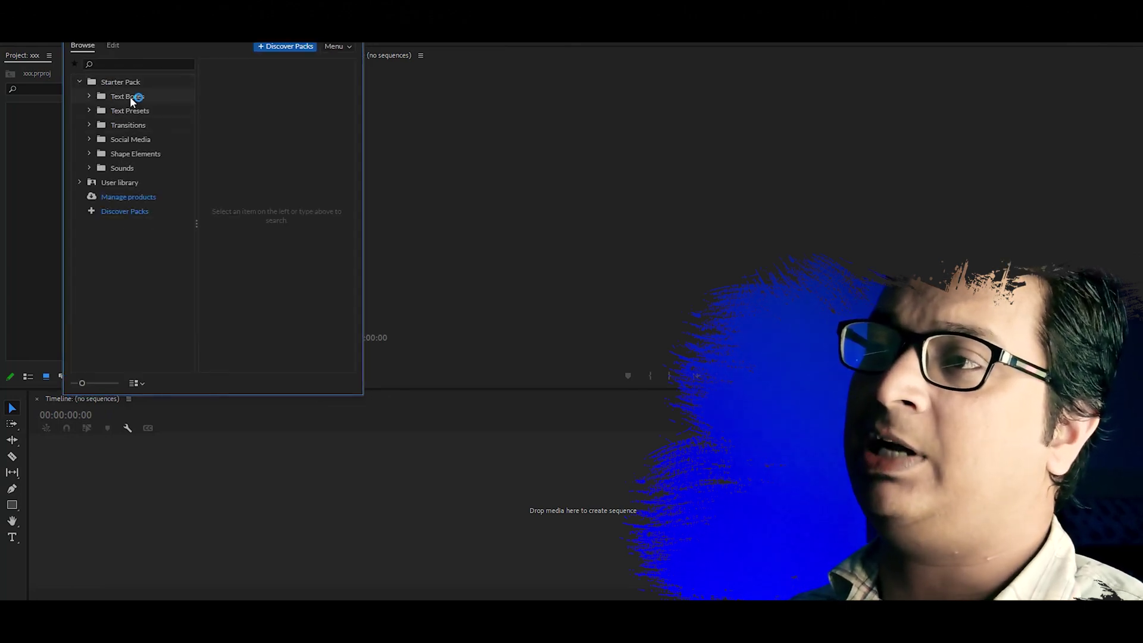
{"action": "left_click_drag", "start_coordinate": [79, 89], "coordinate": [156, 162]}
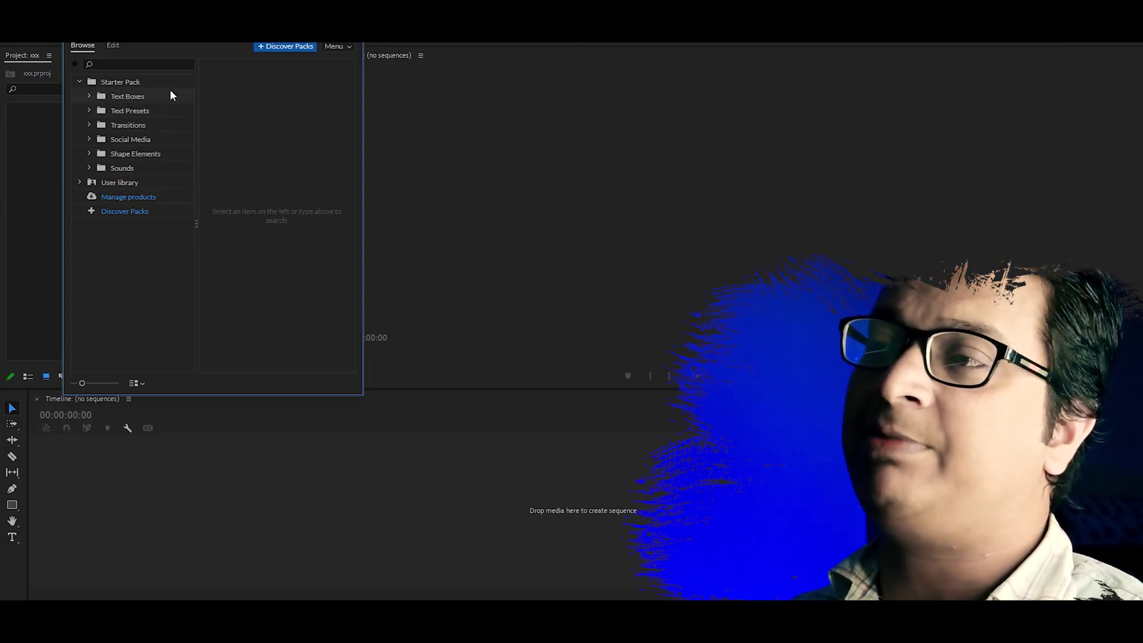
{"action": "left_click_drag", "start_coordinate": [172, 46], "coordinate": [526, 52]}
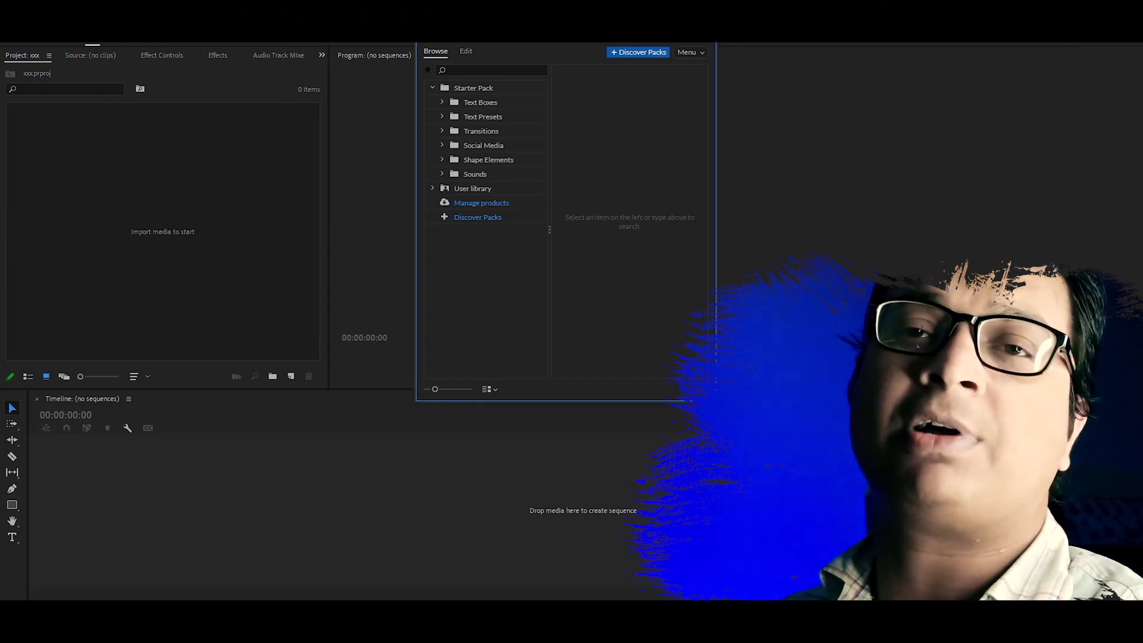
{"action": "left_click", "coordinate": [481, 131]}
{"action": "left_click", "coordinate": [476, 145]}
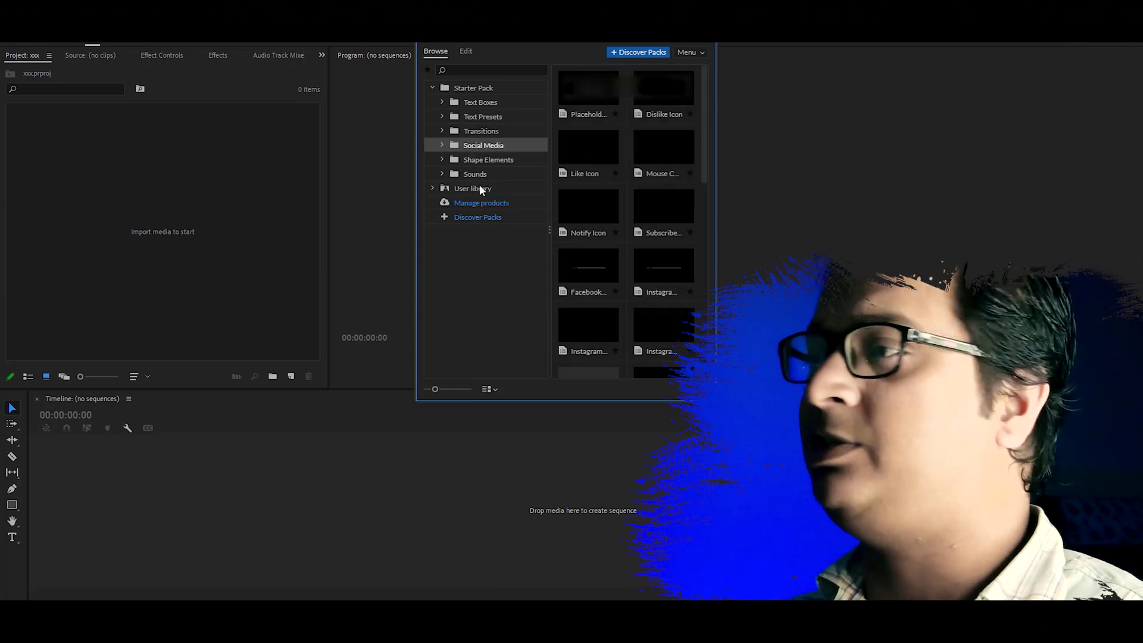
{"action": "left_click_drag", "start_coordinate": [427, 47], "coordinate": [331, 57]}
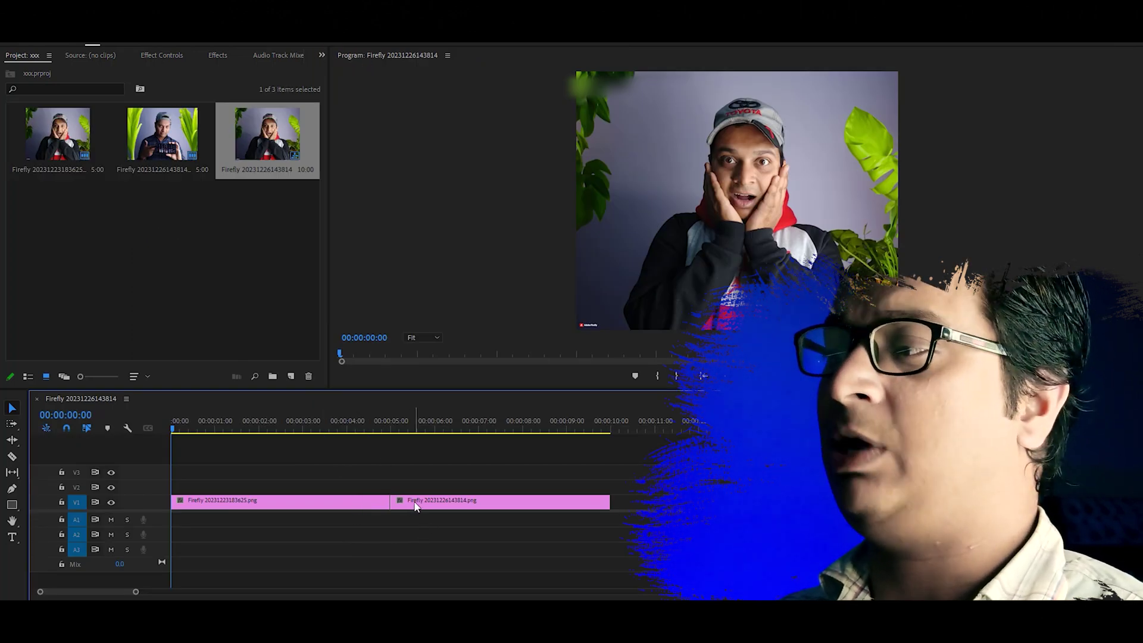
Reopen the Premiere Composer panel from Window > Extensions and dock it further left.
{"action": "mouse_move", "coordinate": [498, 506]}
{"action": "left_mouse_down"}
{"action": "mouse_move", "coordinate": [600, 506]}
{"action": "mouse_move", "coordinate": [515, 507]}
{"action": "left_mouse_up"}
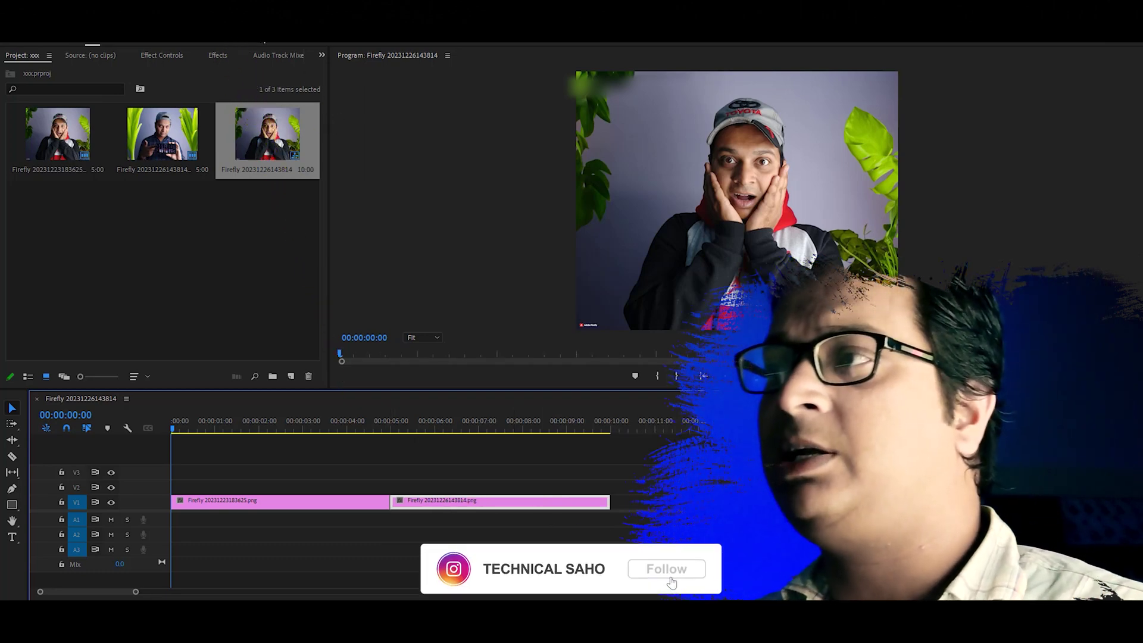
{"action": "left_click", "coordinate": [253, 35]}
{"action": "mouse_move", "coordinate": [262, 50]}
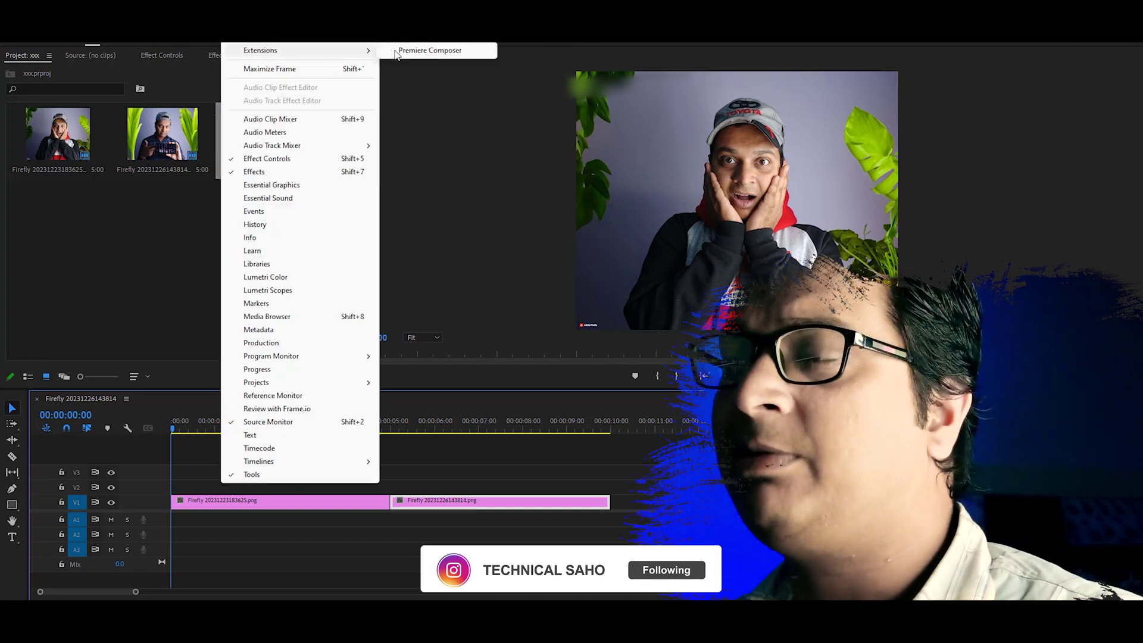
{"action": "left_click", "coordinate": [416, 50]}
{"action": "left_click_drag", "start_coordinate": [416, 48], "coordinate": [199, 47]}
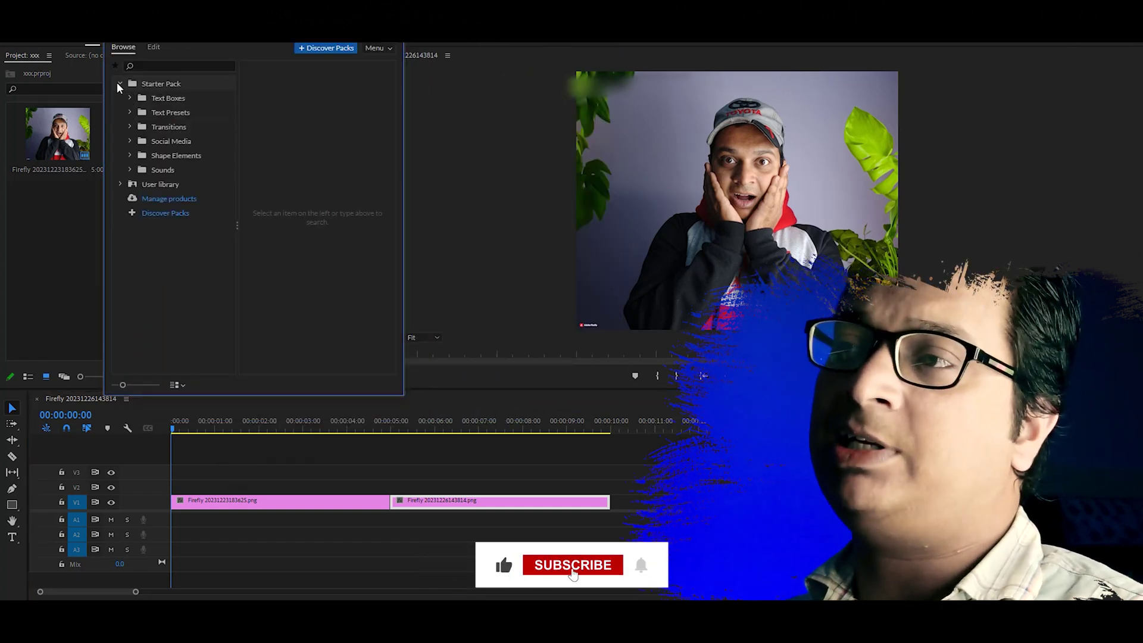
Place the first 1-Line Fill Text Box template on V2 with the playhead just past 3 seconds.
{"action": "left_click", "coordinate": [170, 99]}
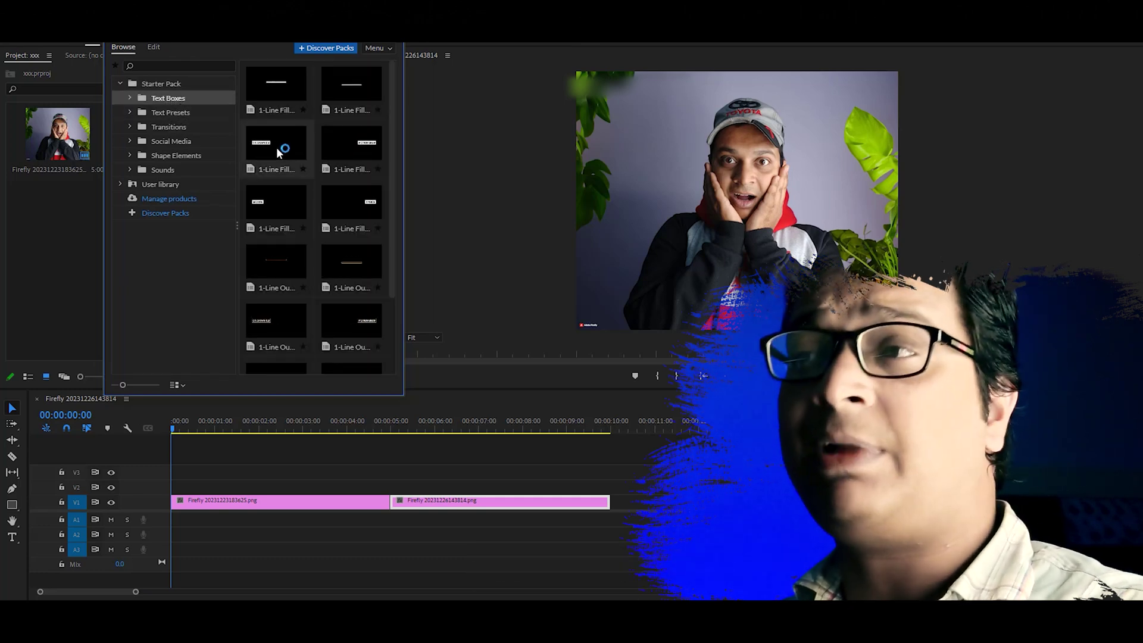
{"action": "left_click", "coordinate": [269, 91]}
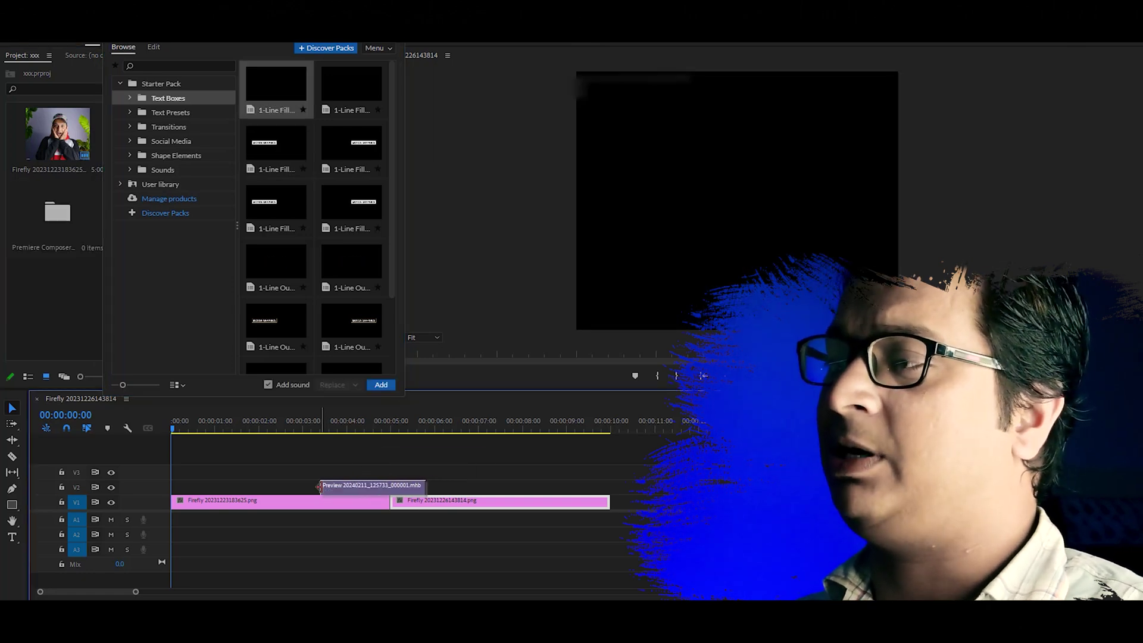
{"action": "left_click_drag", "start_coordinate": [314, 269], "coordinate": [387, 488]}
{"action": "left_click", "coordinate": [324, 427]}
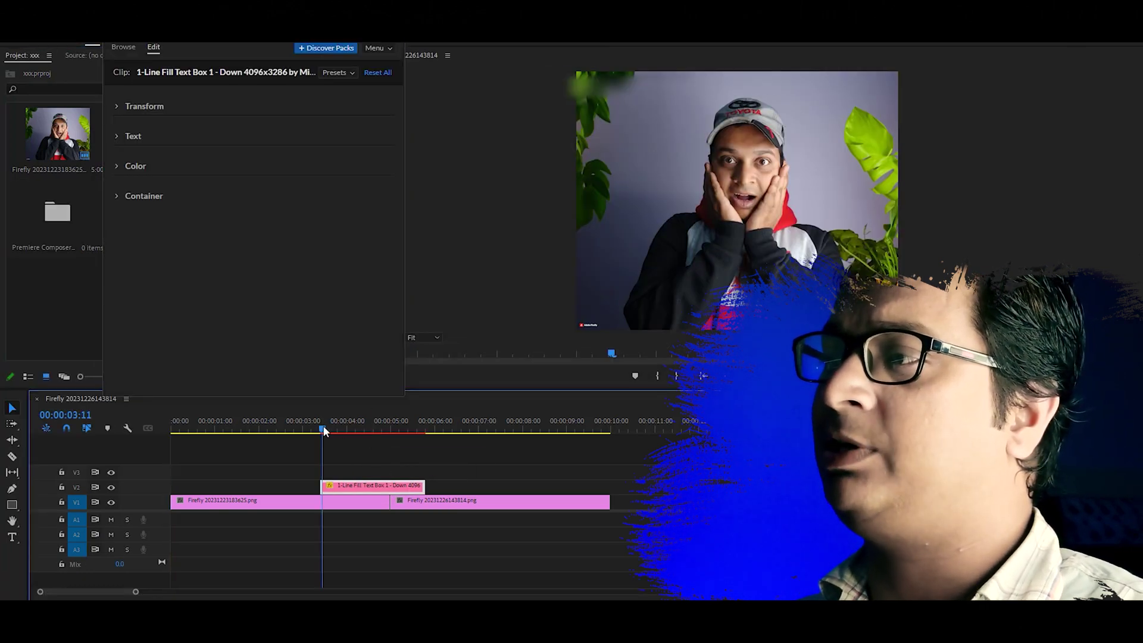
Preview the title, replace its MISTER HORSE text with 'sdfgsdgsg', and return to browsing templates.
{"action": "key", "text": "space"}
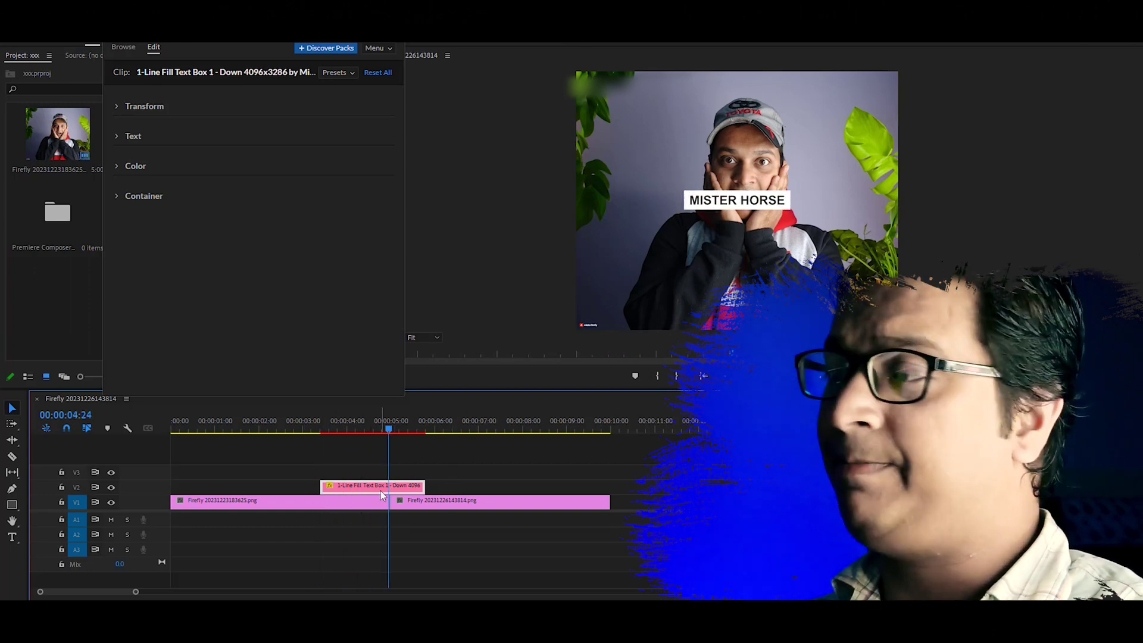
{"action": "double_click", "coordinate": [411, 485]}
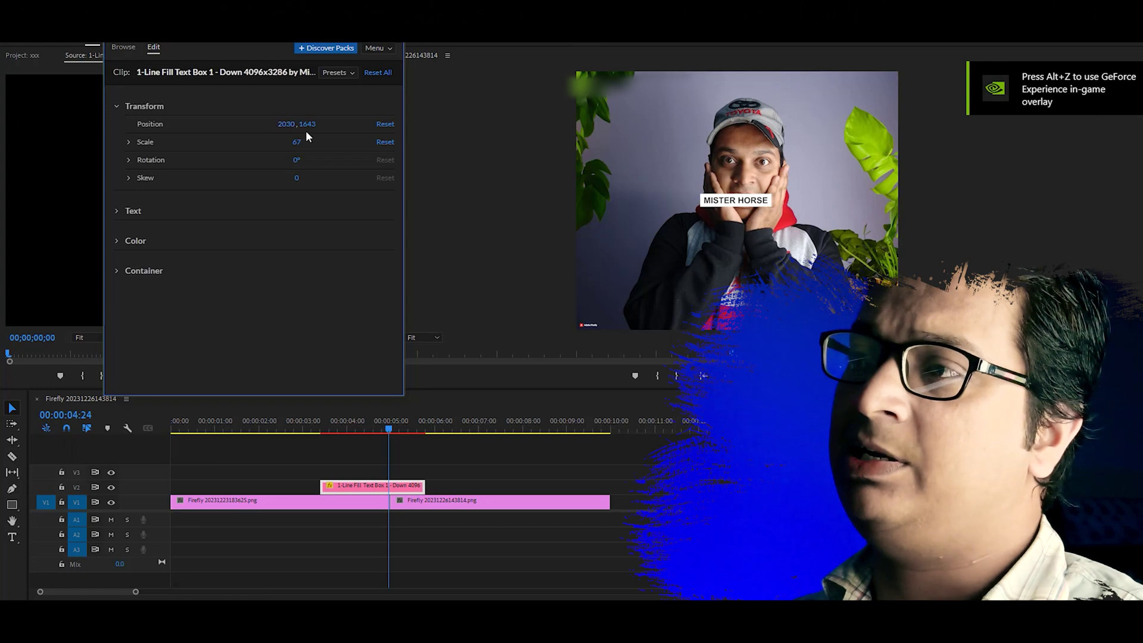
{"action": "left_click", "coordinate": [138, 210]}
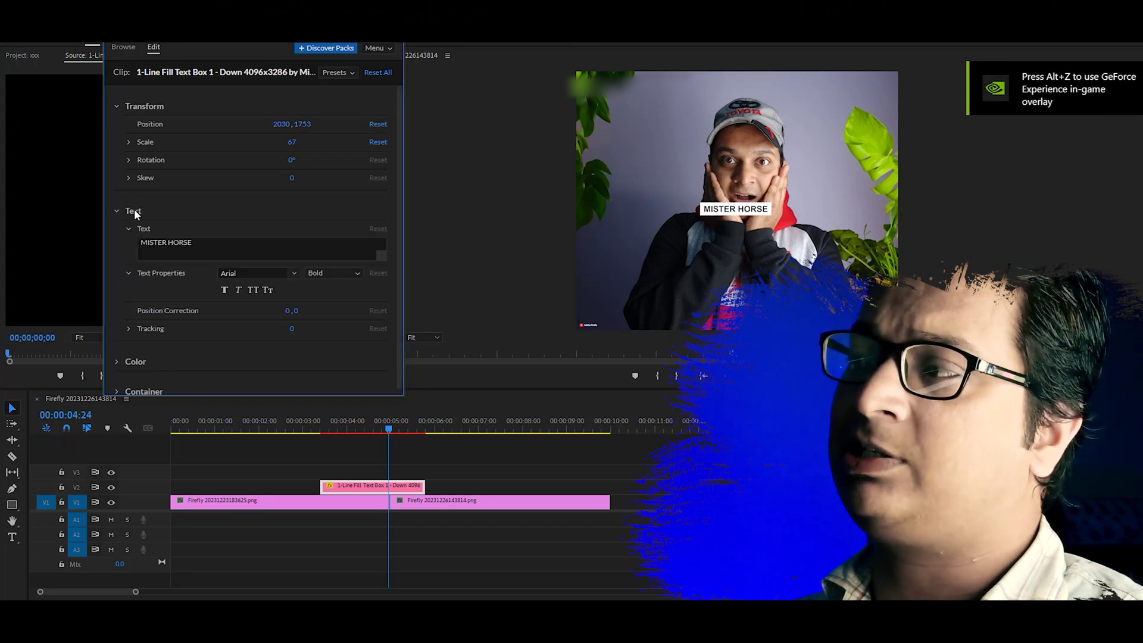
{"action": "left_click", "coordinate": [138, 247]}
{"action": "type", "text": "sdfgsdgsg"}
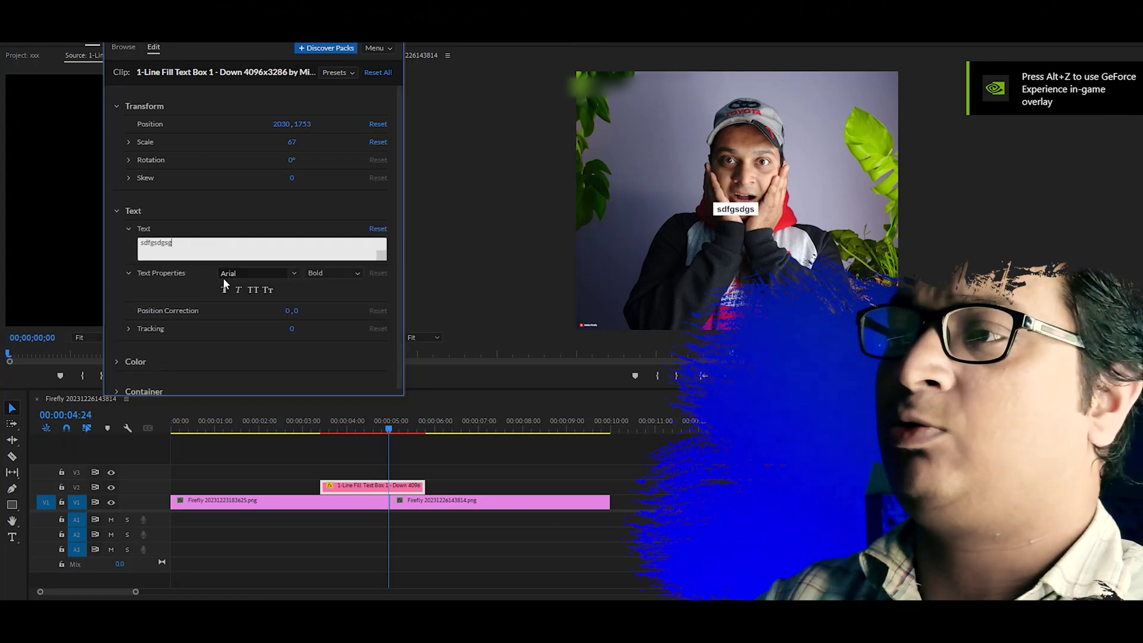
{"action": "left_click", "coordinate": [324, 420]}
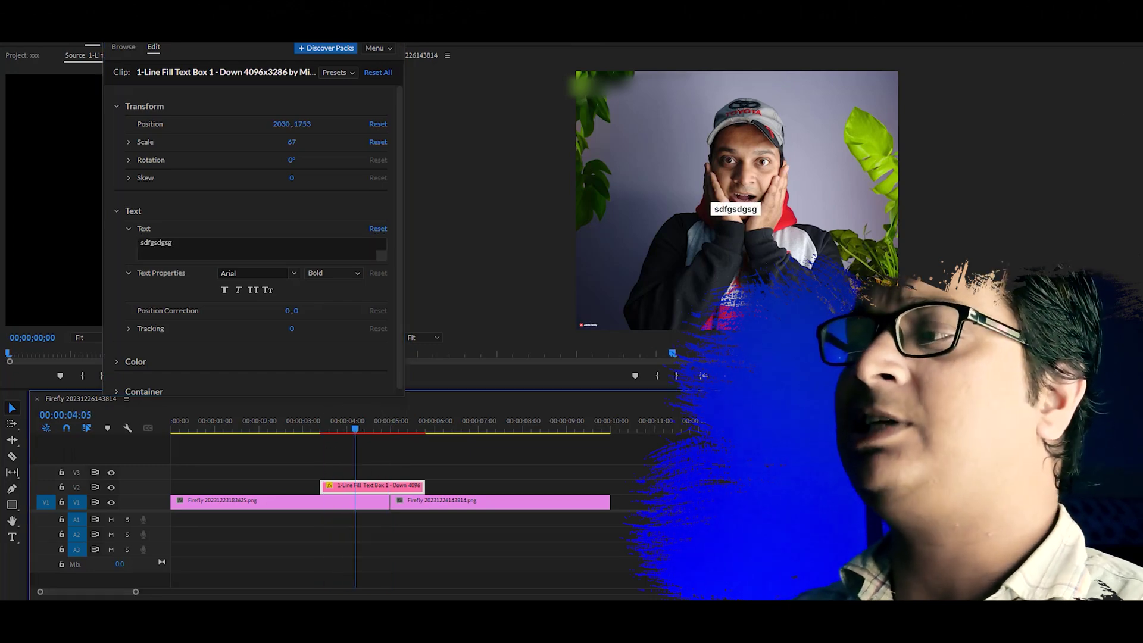
{"action": "left_click", "coordinate": [119, 44]}
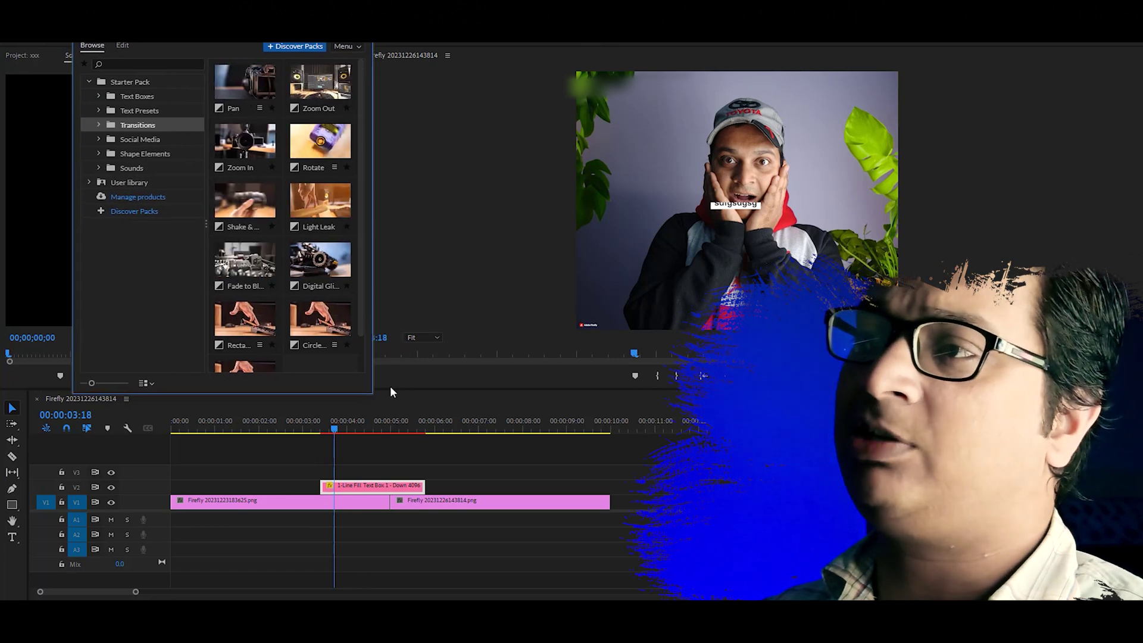
Delete the V2 title, place the Rectangle transition with sound on the clips' cut, and play it.
{"action": "left_click", "coordinate": [387, 487]}
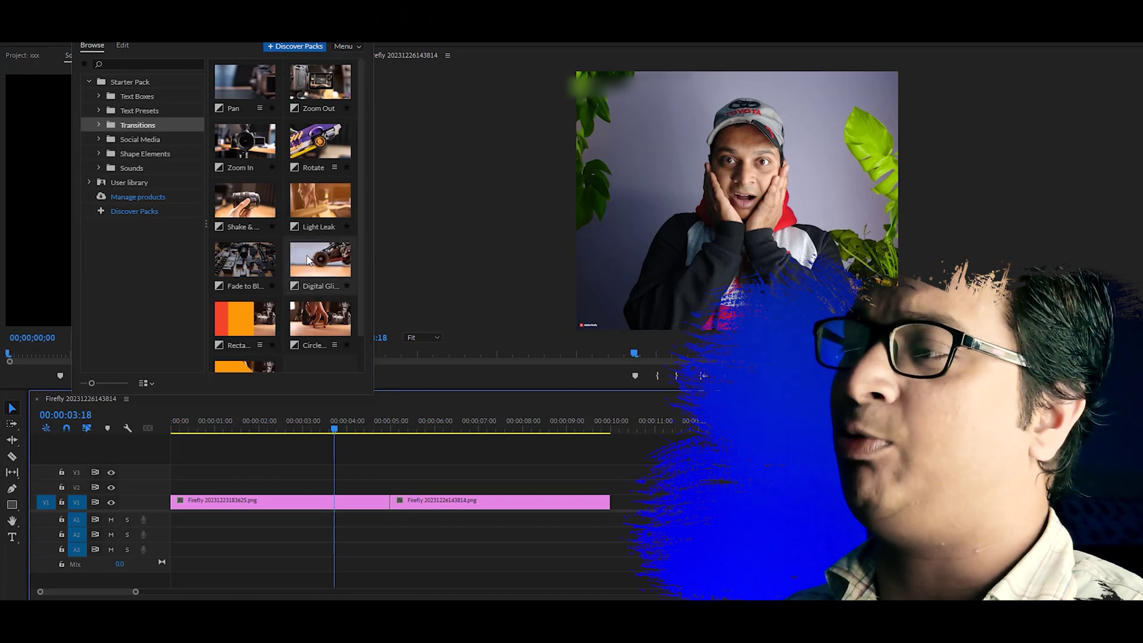
{"action": "scroll", "coordinate": [286, 250], "scroll_direction": "down", "scroll_amount": 1}
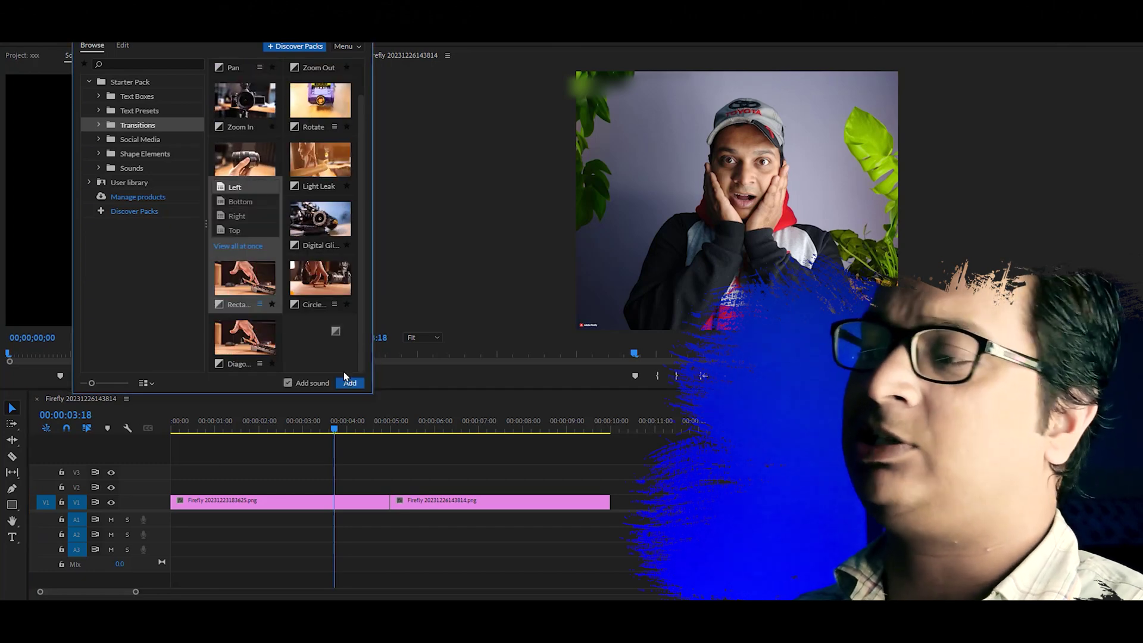
{"action": "left_click_drag", "start_coordinate": [252, 282], "coordinate": [398, 487]}
{"action": "left_click", "coordinate": [361, 419]}
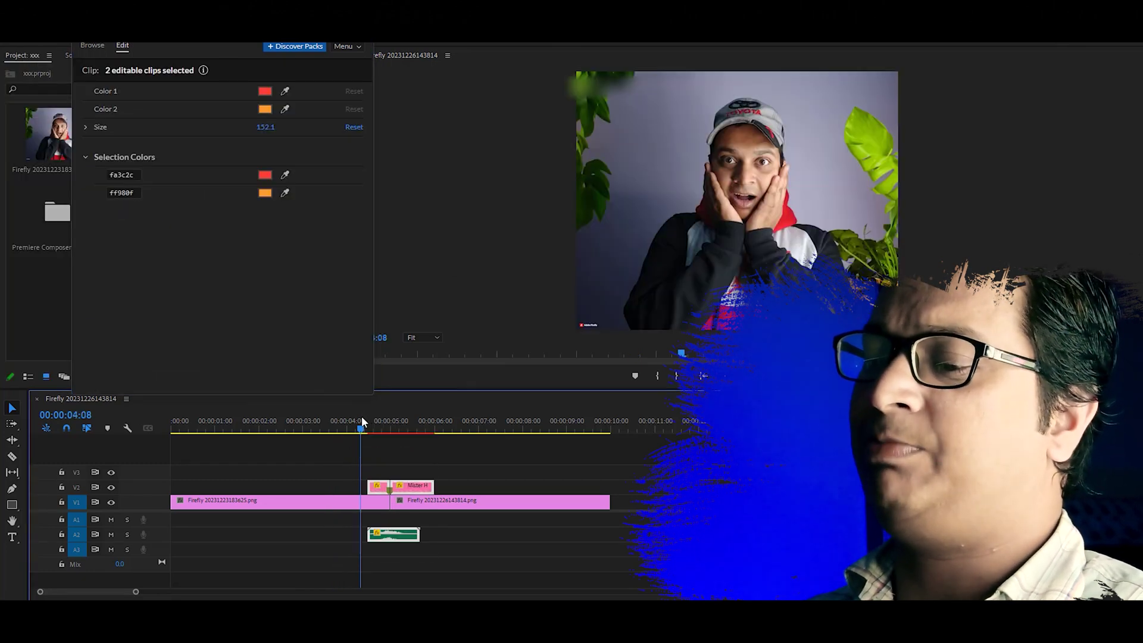
{"action": "key", "text": "space"}
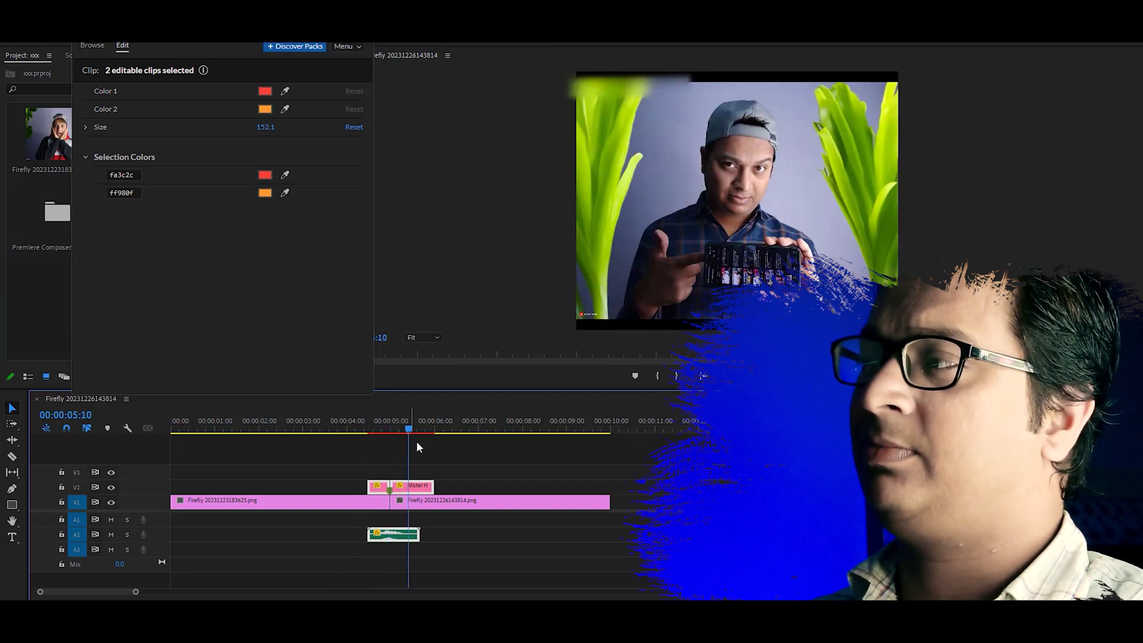